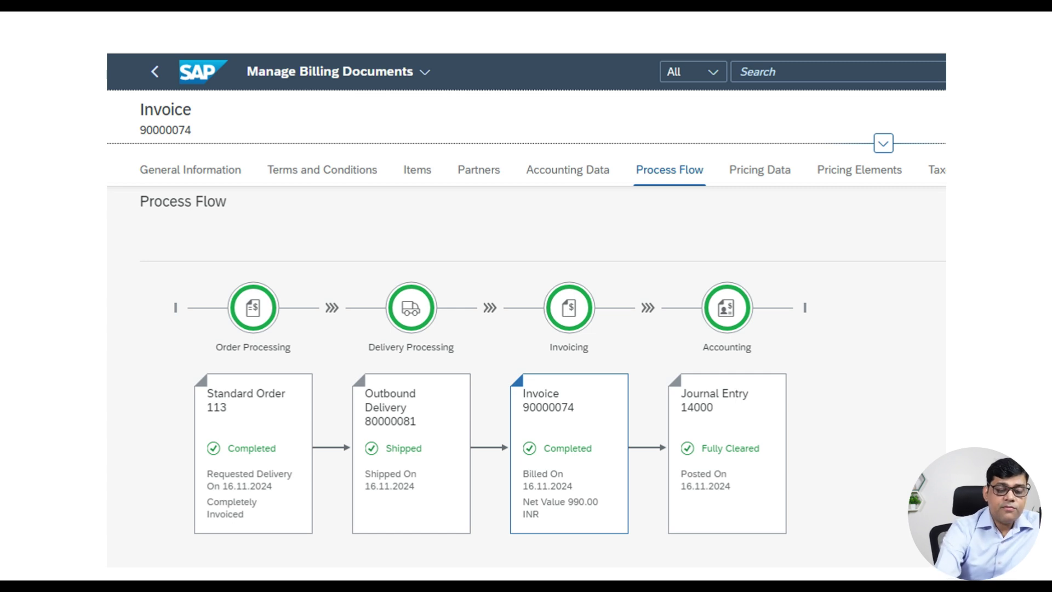
{"action": "left_click_drag", "start_coordinate": [400, 102], "coordinate": [464, 67]}
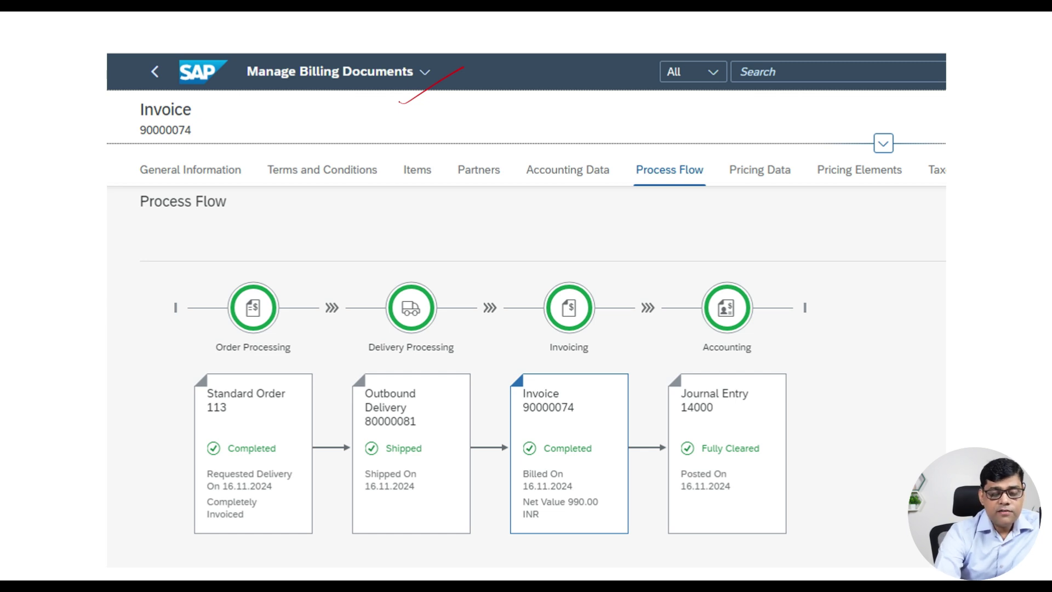
{"action": "mouse_move", "coordinate": [248, 402]}
{"action": "left_mouse_down"}
{"action": "mouse_move", "coordinate": [242, 386]}
{"action": "mouse_move", "coordinate": [302, 318]}
{"action": "mouse_move", "coordinate": [374, 364]}
{"action": "mouse_move", "coordinate": [379, 354]}
{"action": "left_mouse_up"}
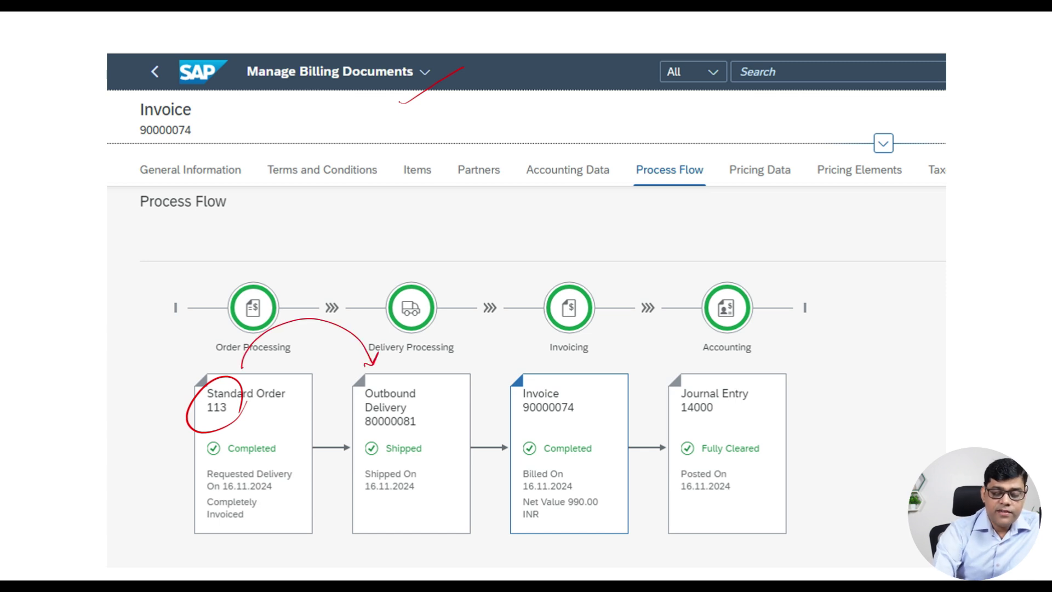
{"action": "left_click_drag", "start_coordinate": [423, 421], "coordinate": [452, 401]}
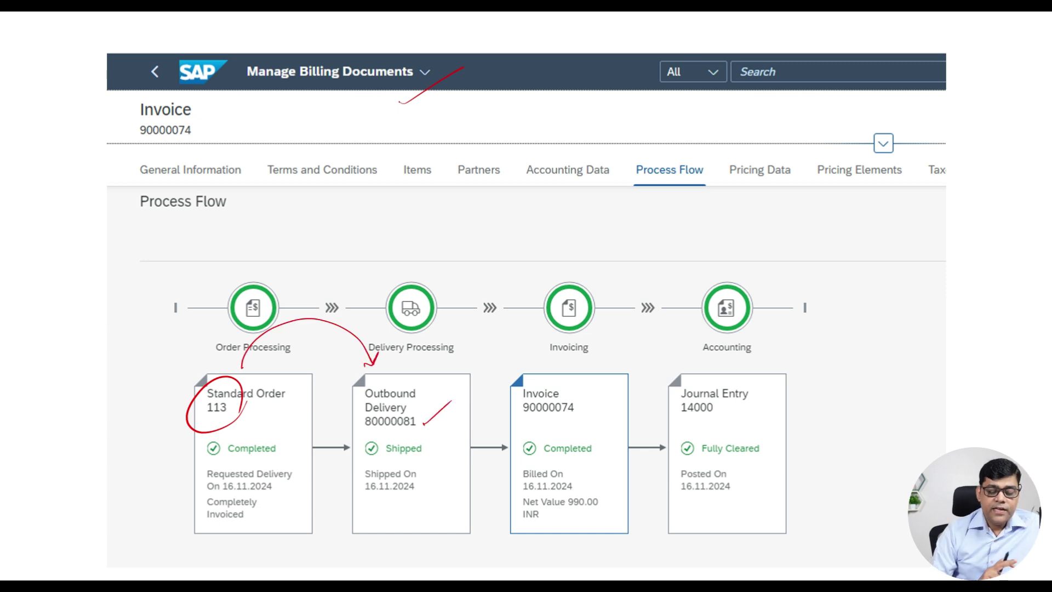
{"action": "mouse_move", "coordinate": [433, 378]}
{"action": "left_mouse_down"}
{"action": "mouse_move", "coordinate": [535, 365]}
{"action": "mouse_move", "coordinate": [546, 352]}
{"action": "left_mouse_up"}
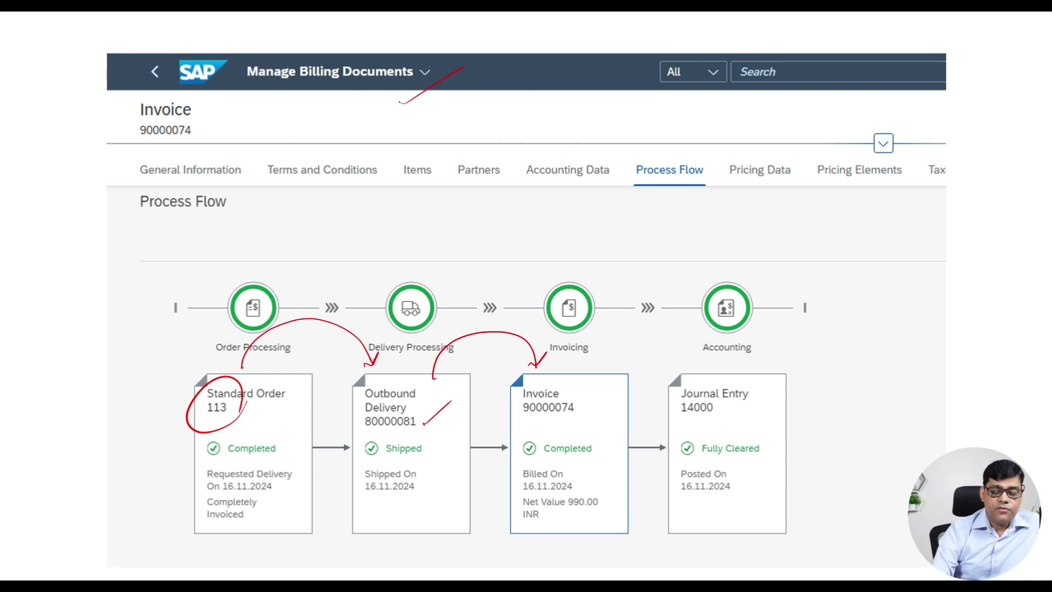
{"action": "left_click_drag", "start_coordinate": [153, 151], "coordinate": [212, 131]}
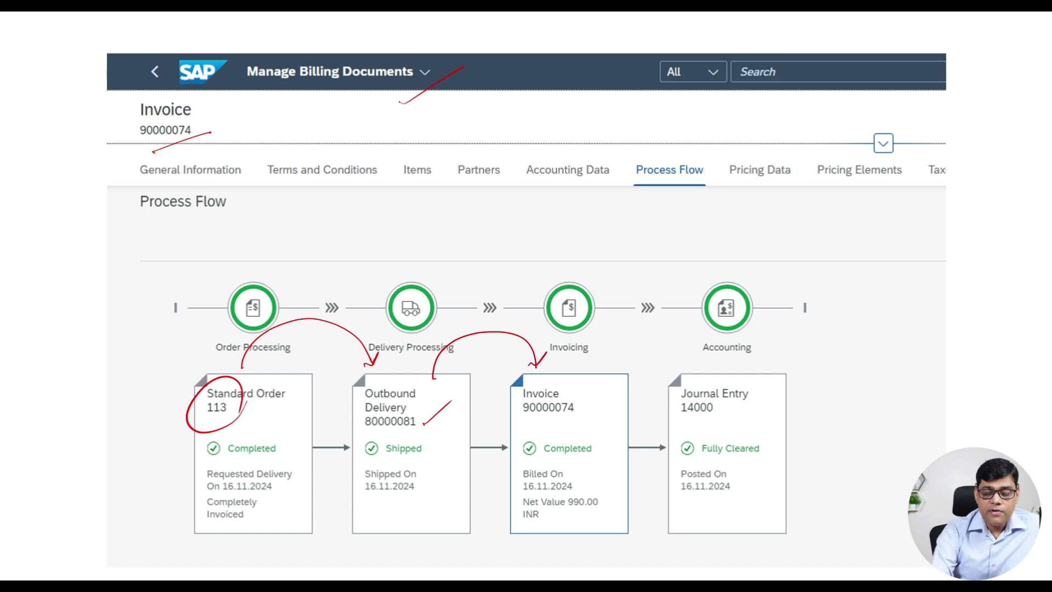
{"action": "mouse_move", "coordinate": [730, 405]}
{"action": "left_mouse_down"}
{"action": "mouse_move", "coordinate": [705, 422]}
{"action": "mouse_move", "coordinate": [731, 396]}
{"action": "left_mouse_up"}
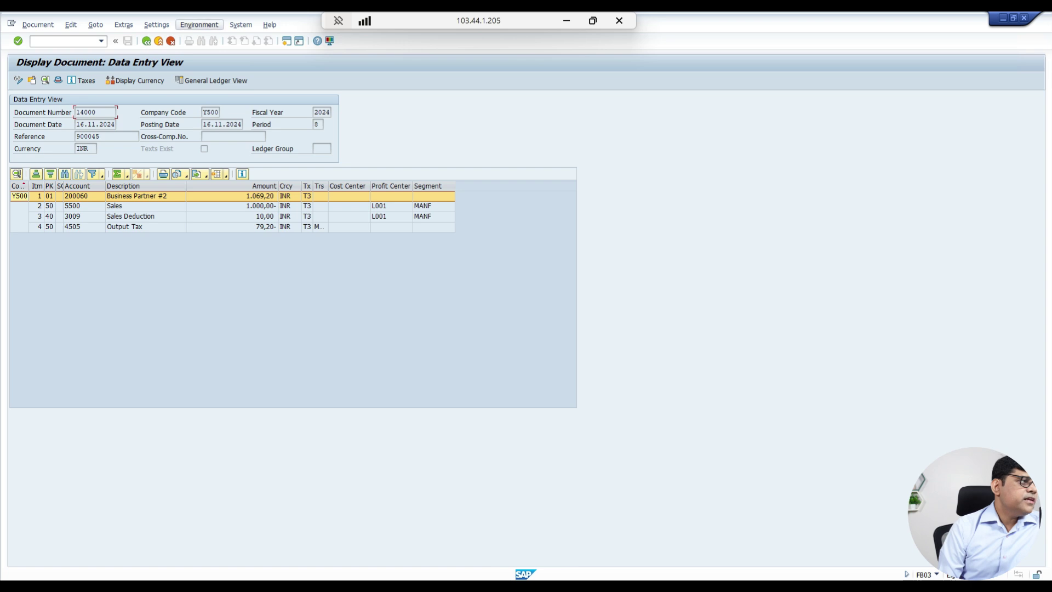
Step: Display the customer invoice's accounting document in the Document Relationship Browser and return to its data entry view
{"action": "left_click", "coordinate": [199, 25]}
{"action": "mouse_move", "coordinate": [236, 76]}
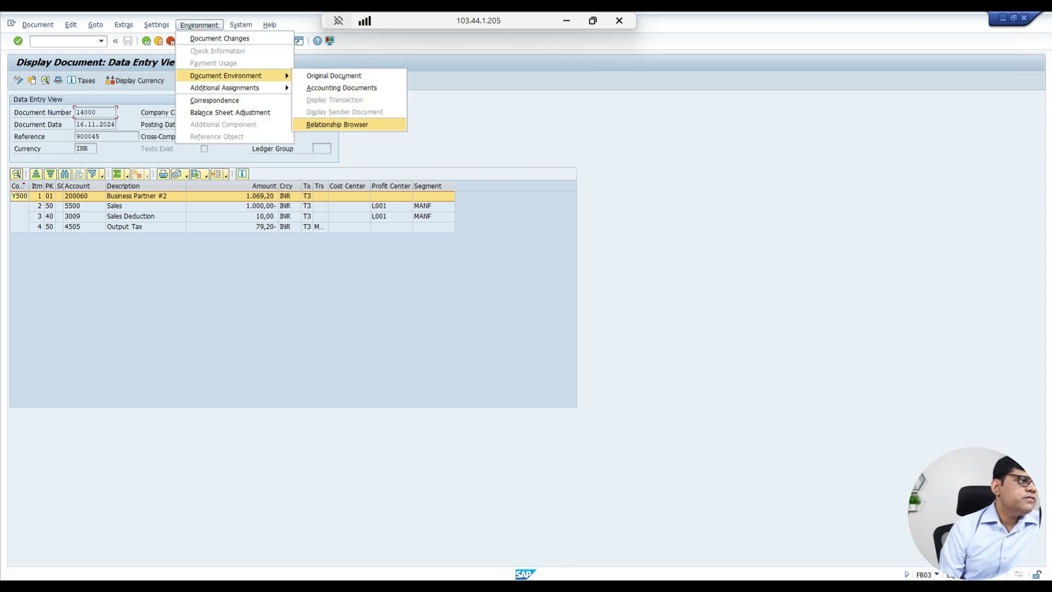
{"action": "left_click", "coordinate": [337, 124]}
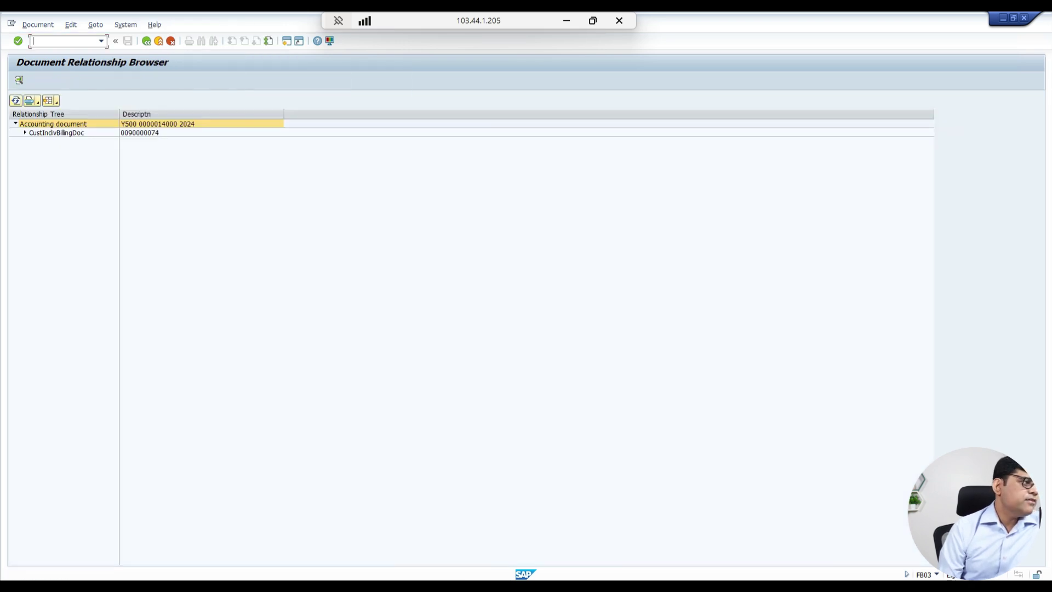
{"action": "left_click", "coordinate": [147, 41]}
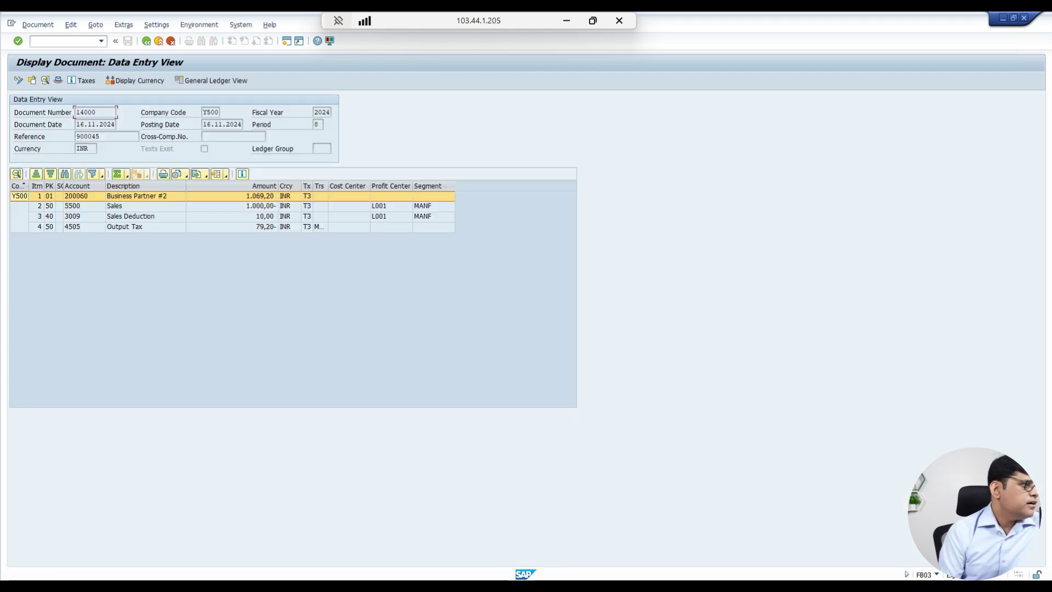
Step: Examine the Sales, Sales Deduction and Output Tax line items of the accounting document
{"action": "left_click", "coordinate": [145, 207]}
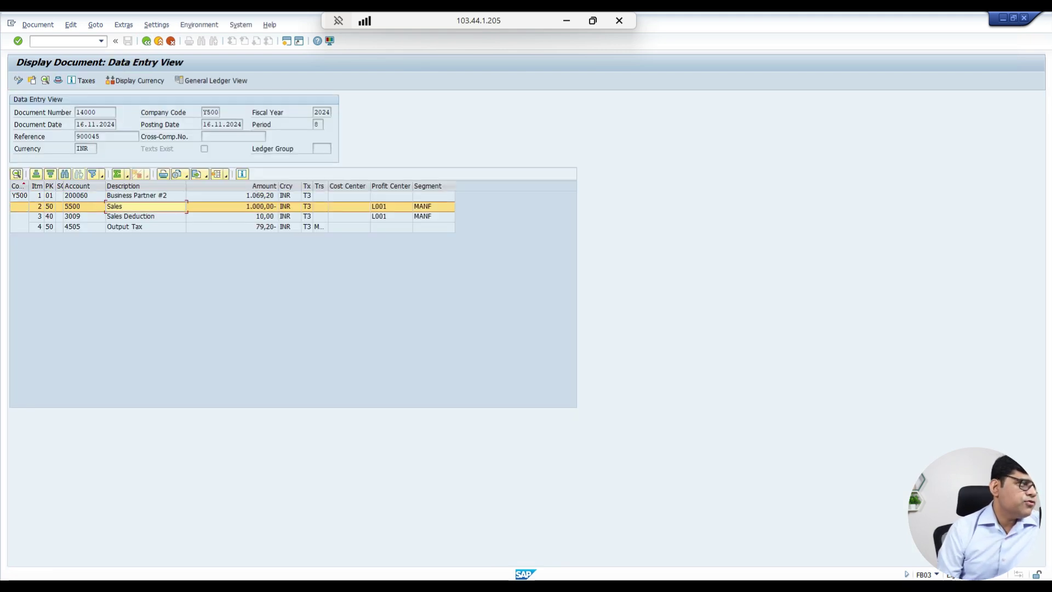
{"action": "left_click", "coordinate": [145, 217]}
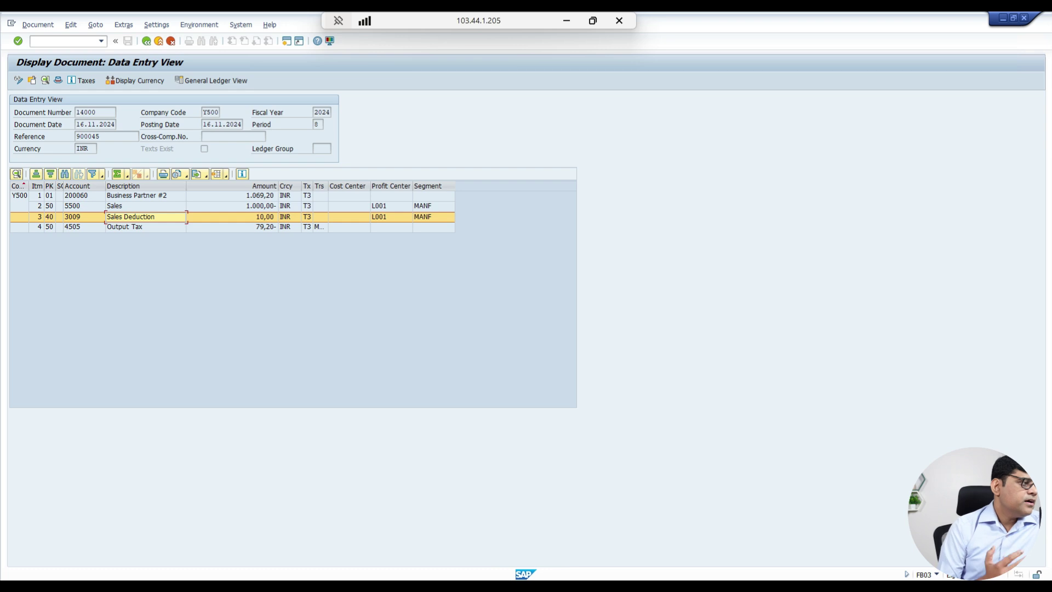
{"action": "left_click", "coordinate": [233, 227]}
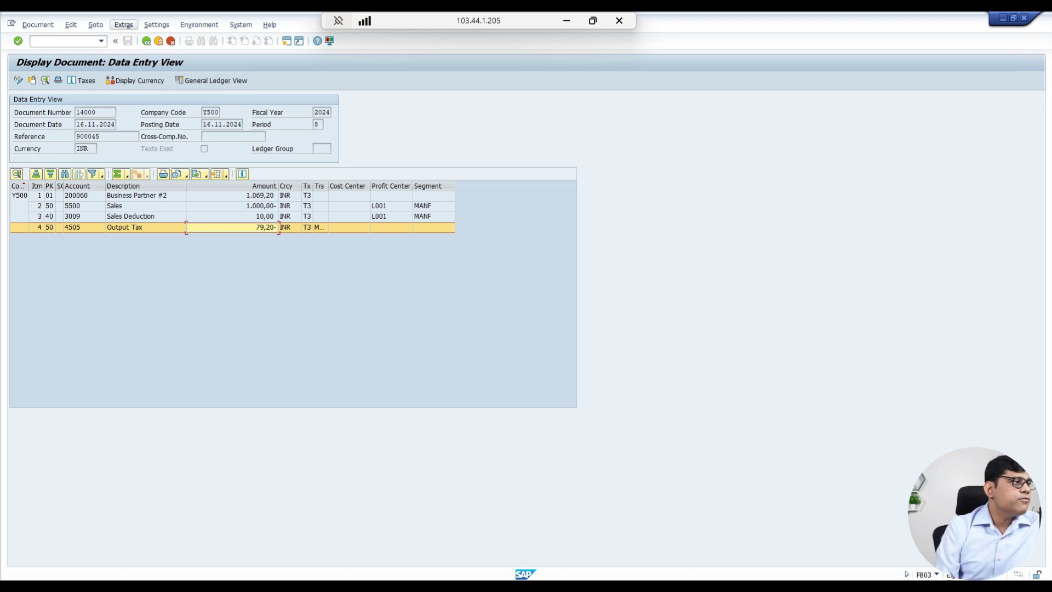
Step: Open the accounting document's original billing document and compare it with the invoice process flow slide in PowerPoint
{"action": "left_click", "coordinate": [199, 25]}
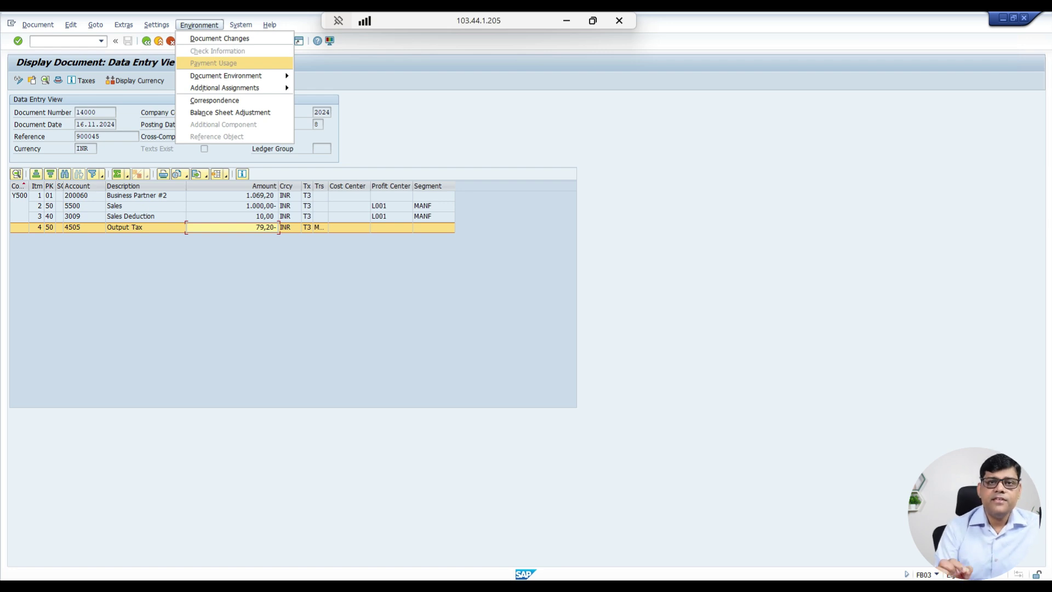
{"action": "mouse_move", "coordinate": [234, 75]}
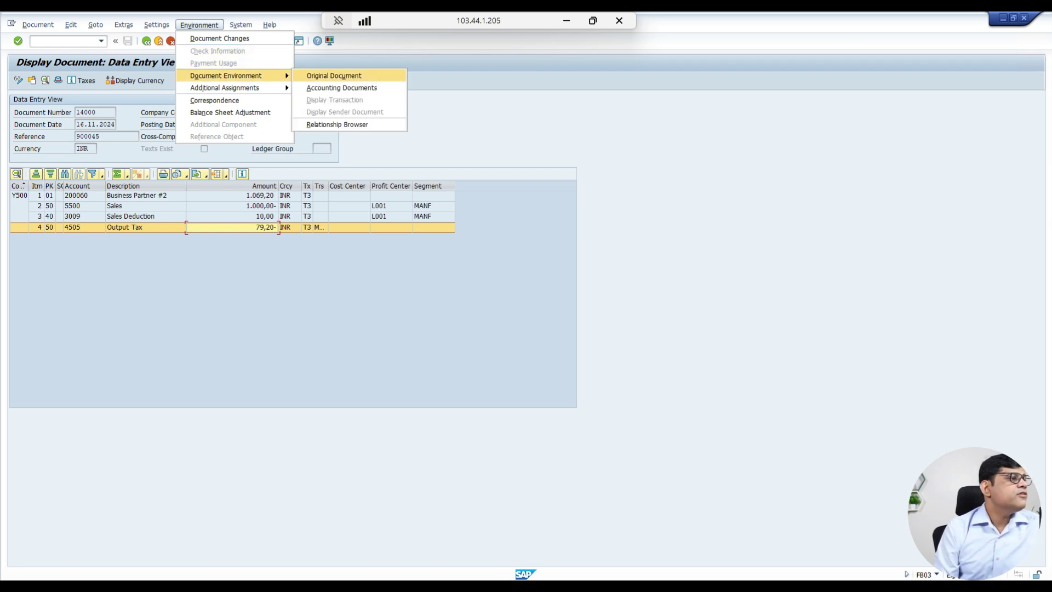
{"action": "left_click", "coordinate": [334, 76]}
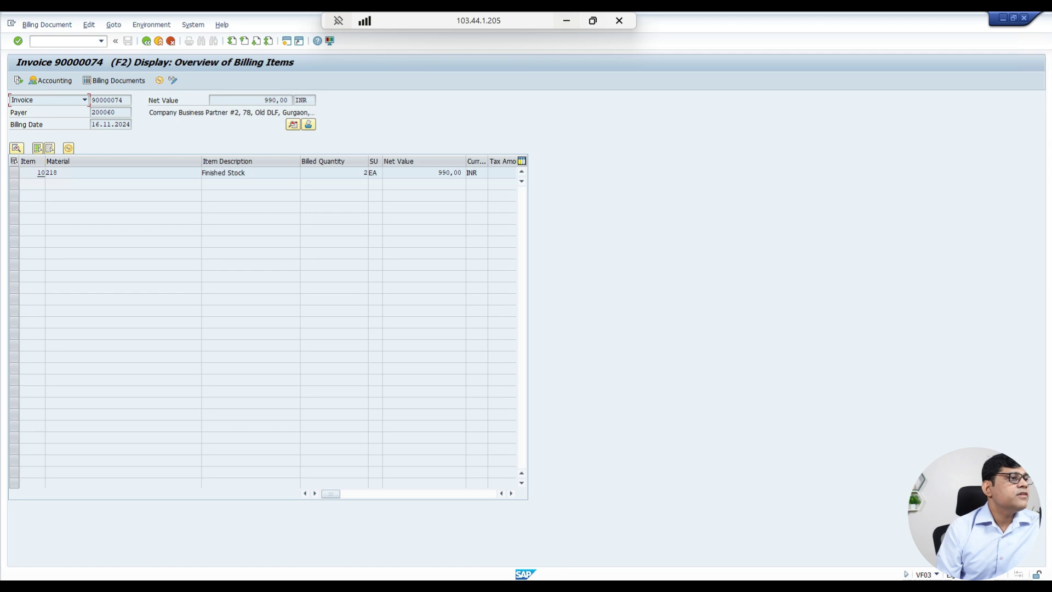
{"action": "left_click", "coordinate": [567, 21]}
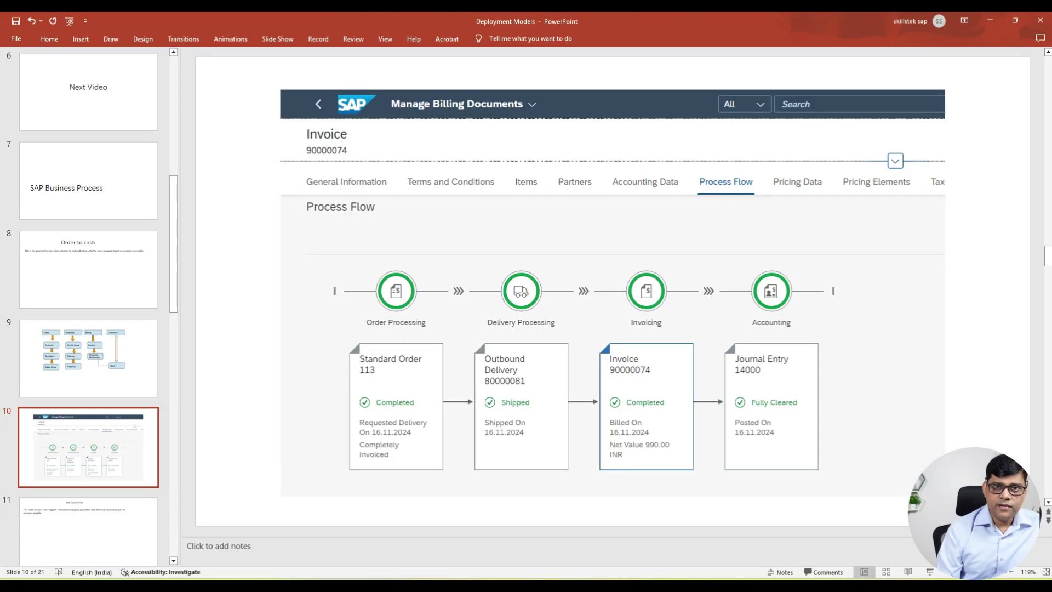
{"action": "key", "text": "alt+Tab"}
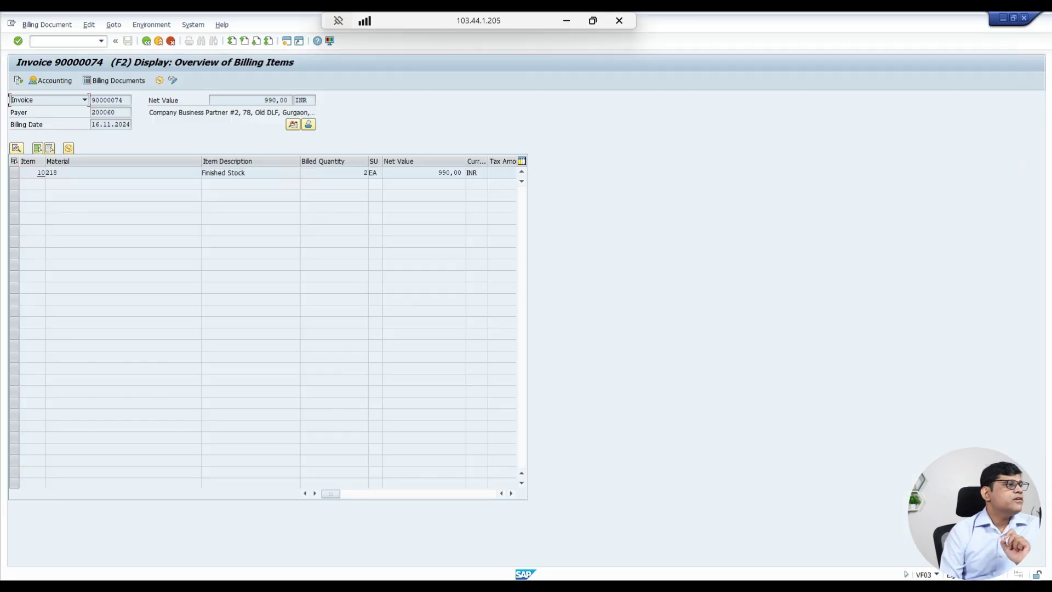
Step: Return to the Document Relationship Browser and review the sales order, the material document and the accounting document beneath it
{"action": "left_click", "coordinate": [147, 41]}
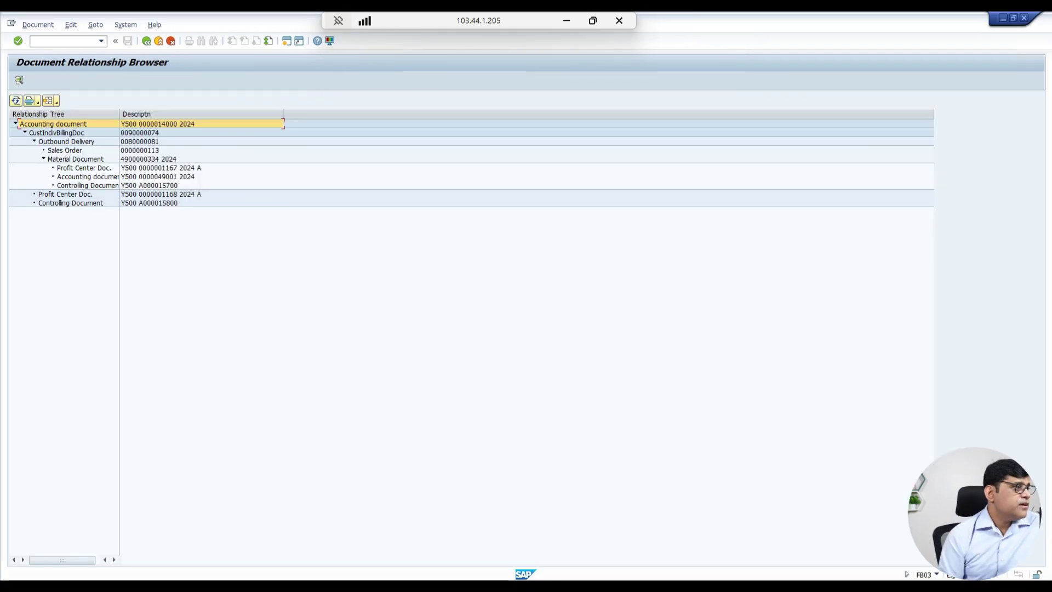
{"action": "left_click", "coordinate": [65, 150]}
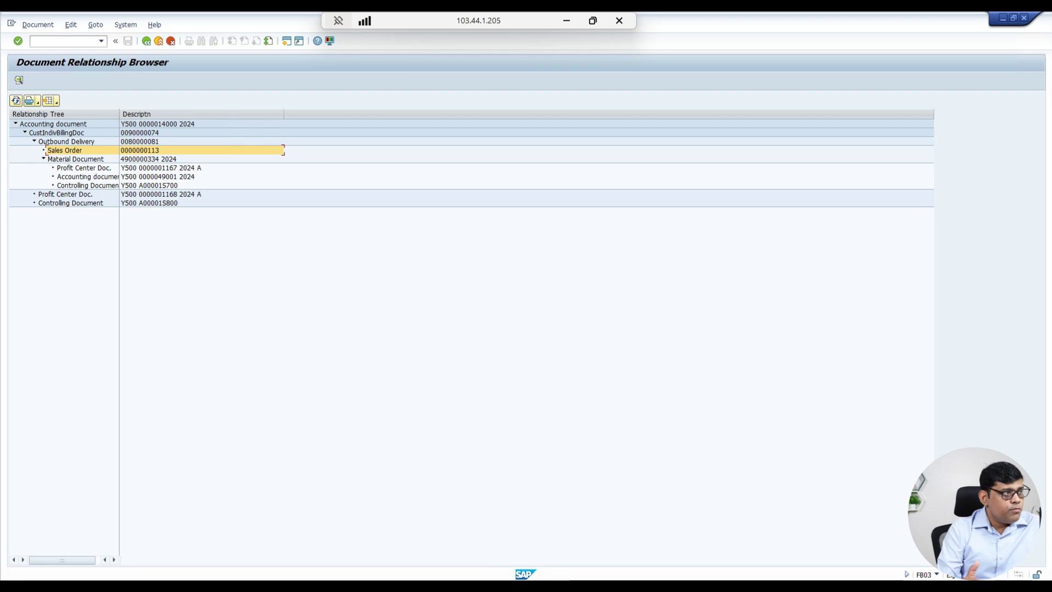
{"action": "left_click", "coordinate": [75, 159]}
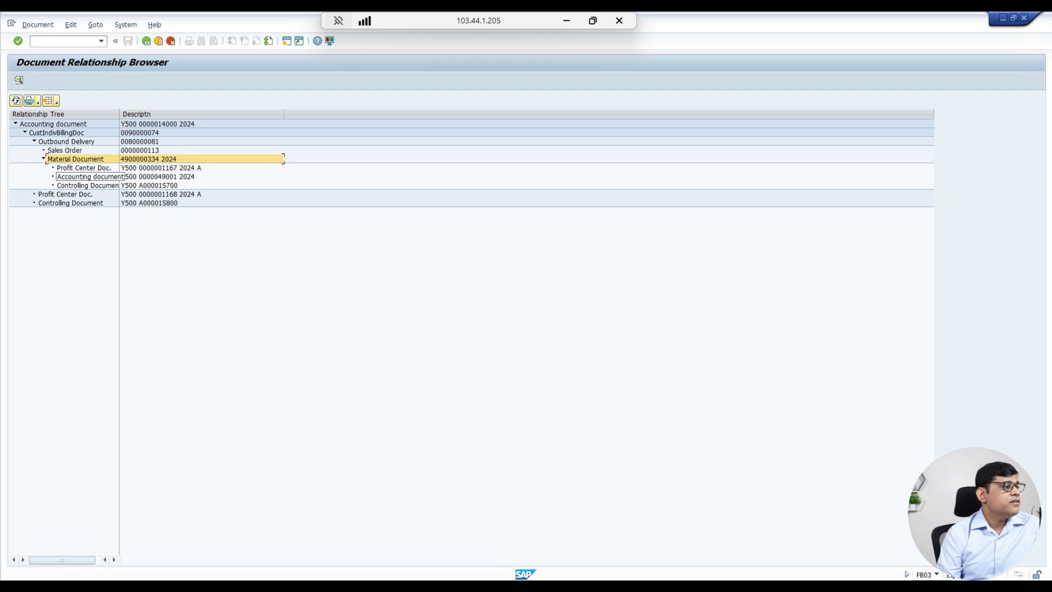
{"action": "left_click", "coordinate": [88, 176]}
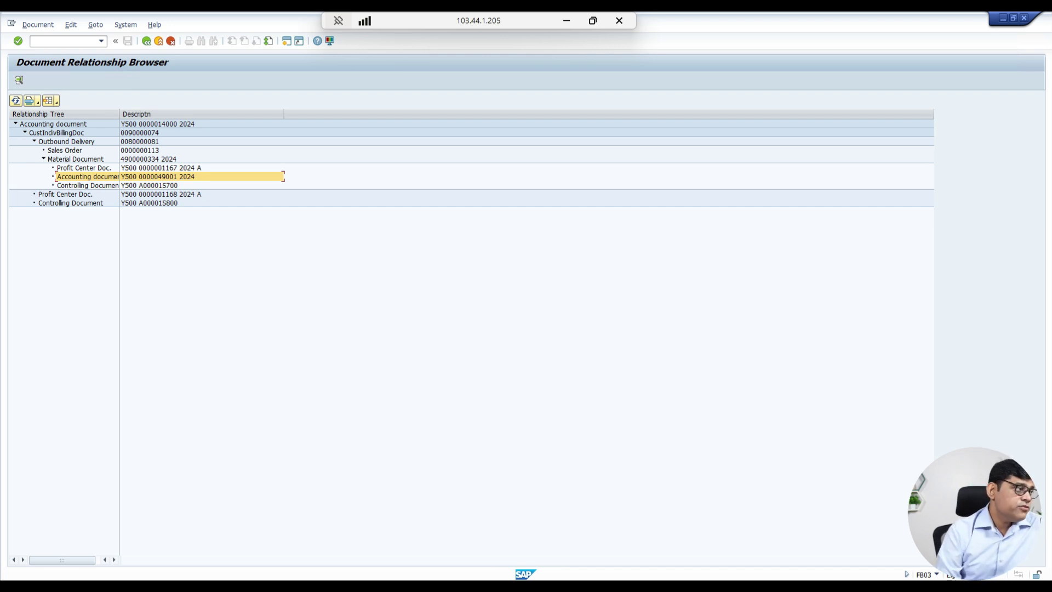
{"action": "left_click", "coordinate": [76, 159]}
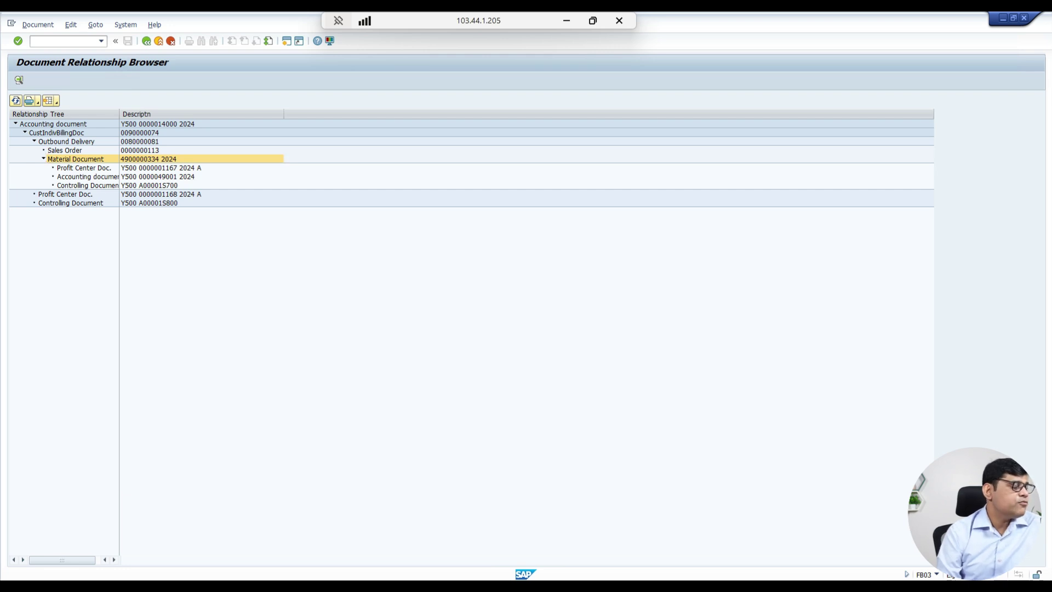
Step: View the material document and its accounting document from the relationship tree, returning to the tree after each
{"action": "double_click", "coordinate": [75, 159]}
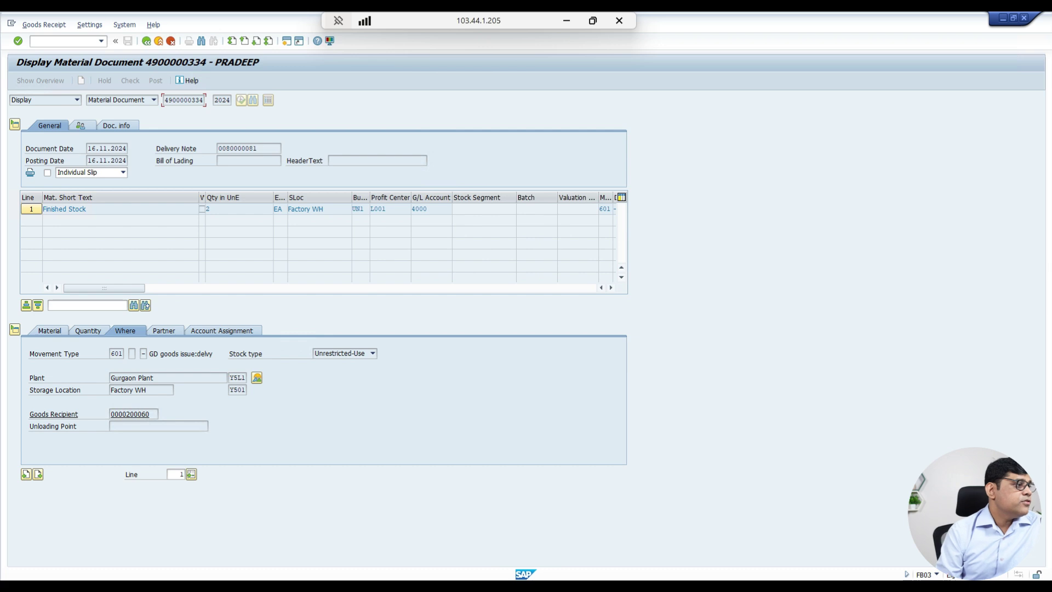
{"action": "key", "text": "F3"}
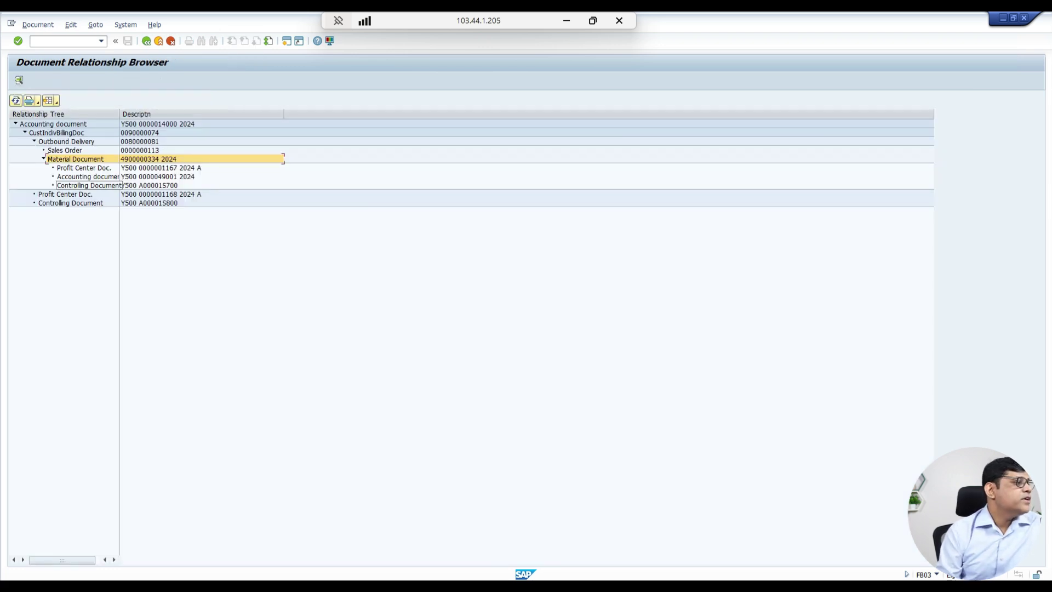
{"action": "double_click", "coordinate": [87, 177]}
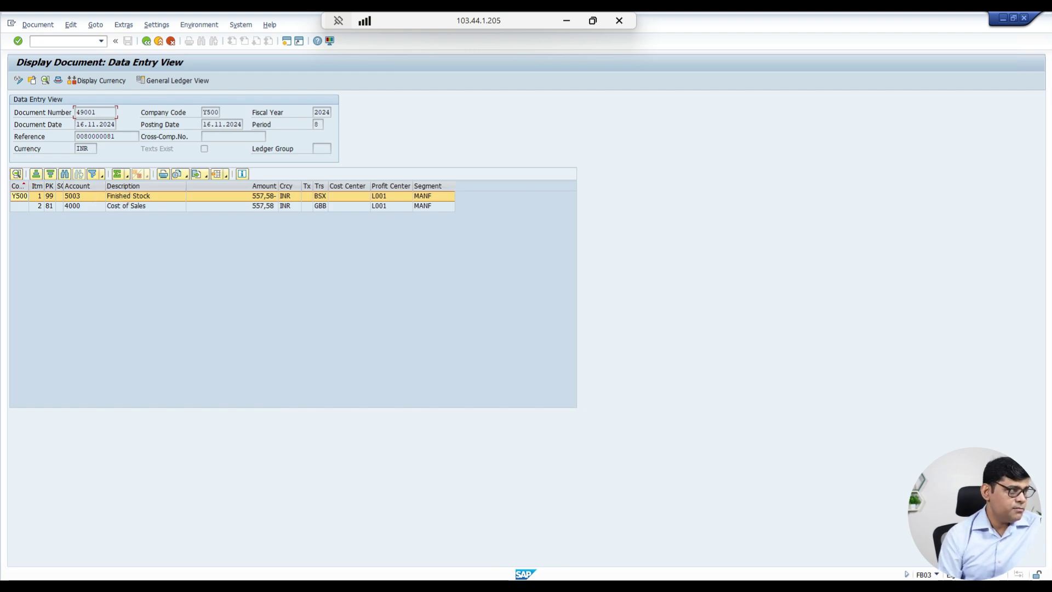
{"action": "key", "text": "F3"}
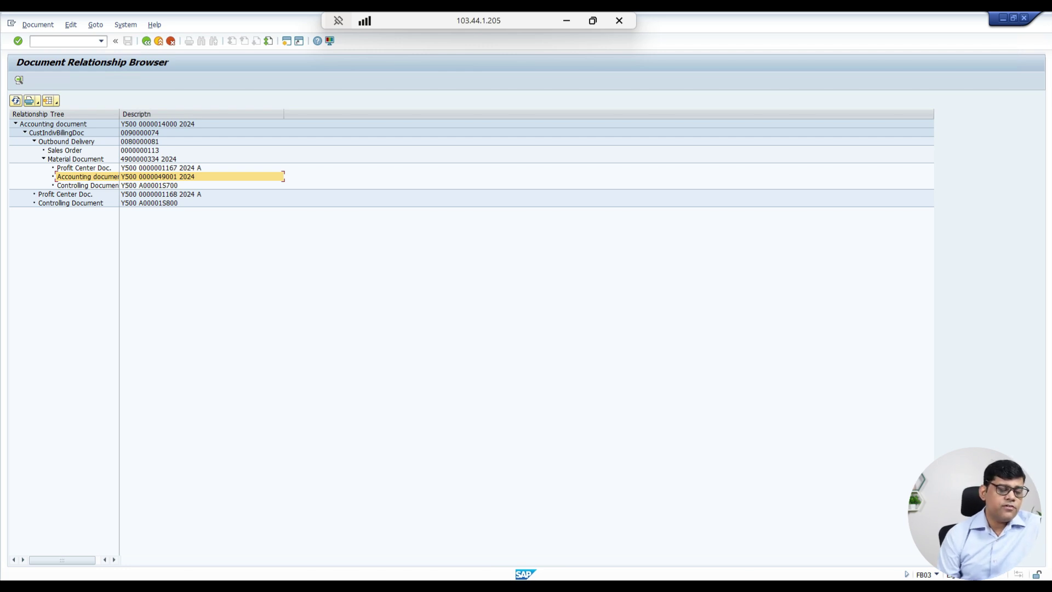
Step: Review the profit center, controlling, billing and outbound delivery entries in the relationship tree, and return to the original accounting document
{"action": "left_click", "coordinate": [83, 168]}
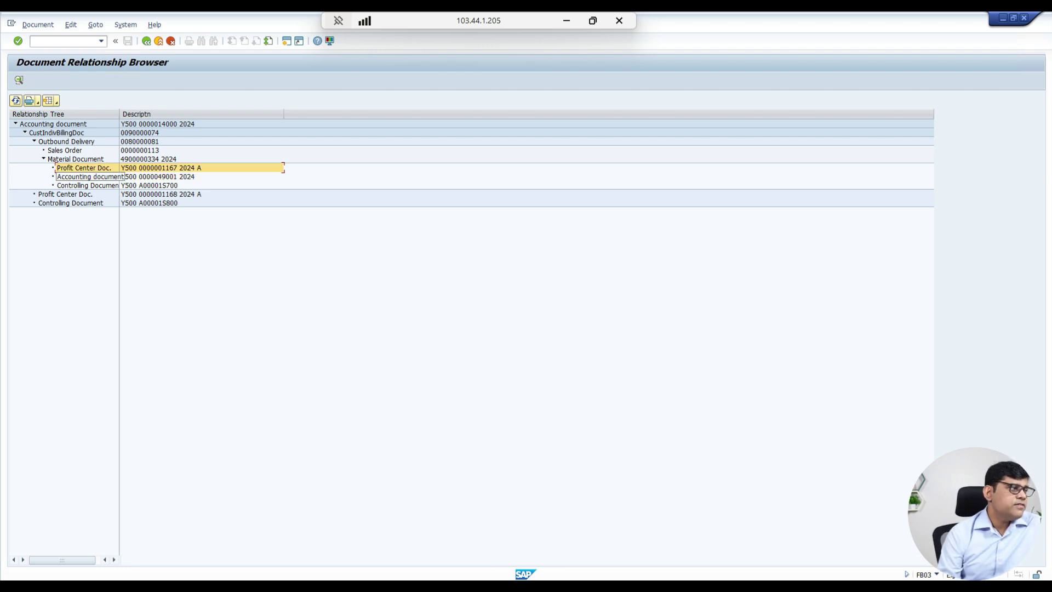
{"action": "left_click", "coordinate": [88, 186]}
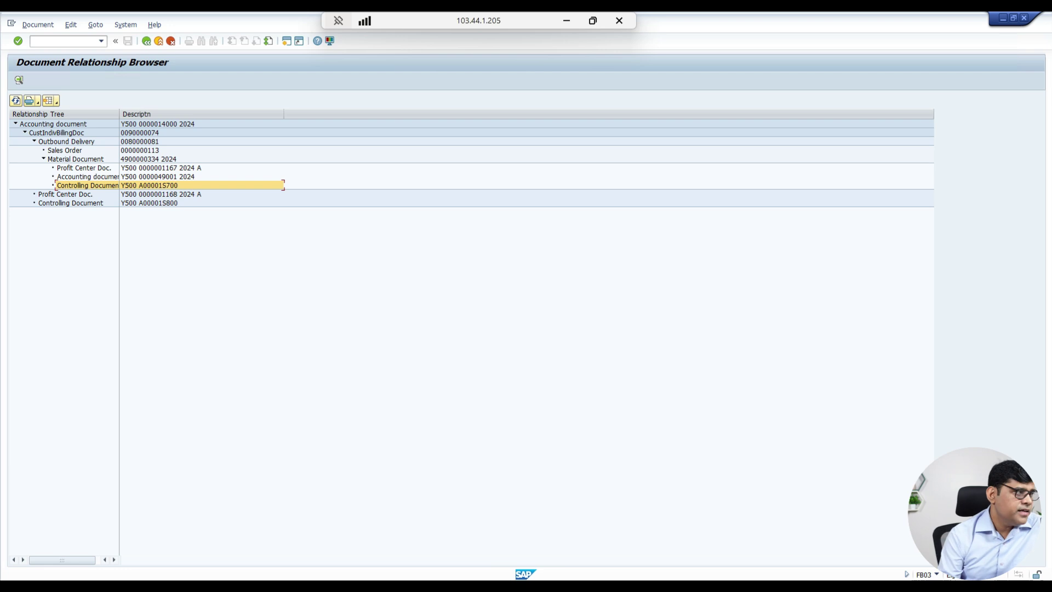
{"action": "left_click", "coordinate": [57, 133]}
{"action": "left_click", "coordinate": [66, 142]}
{"action": "left_click", "coordinate": [57, 133]}
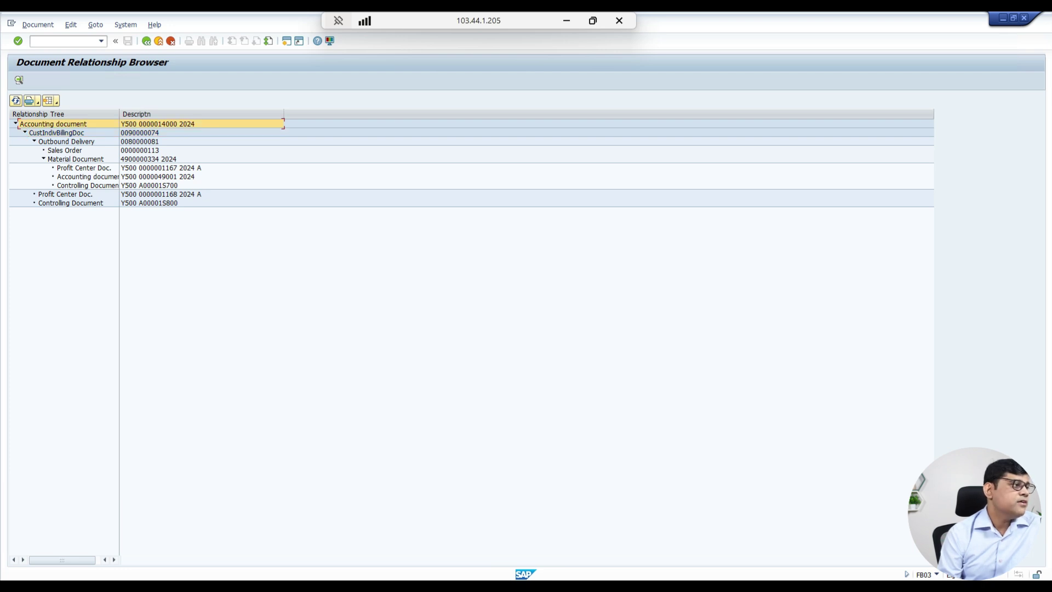
{"action": "key", "text": "F3"}
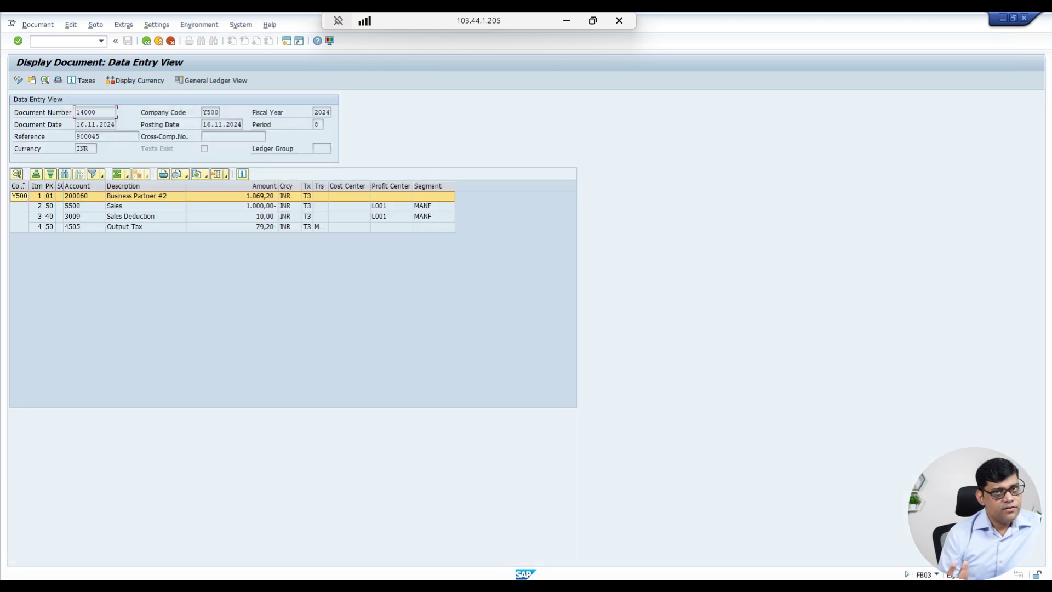